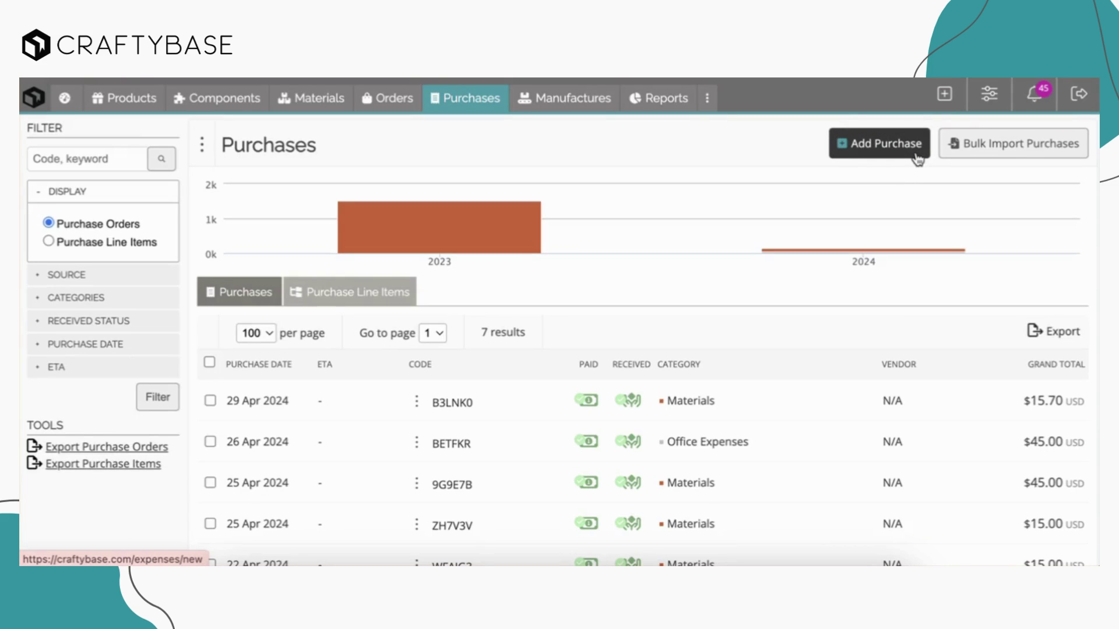
- Start a new purchase and date it 27 April 2024
{"action": "left_click", "coordinate": [878, 144]}
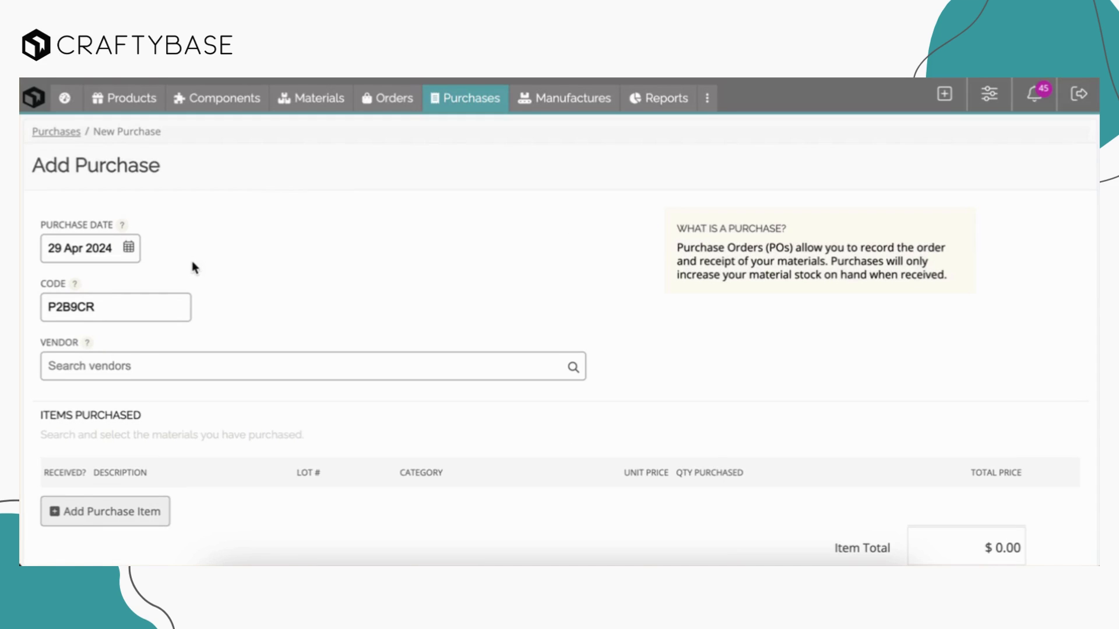
{"action": "left_click", "coordinate": [133, 259]}
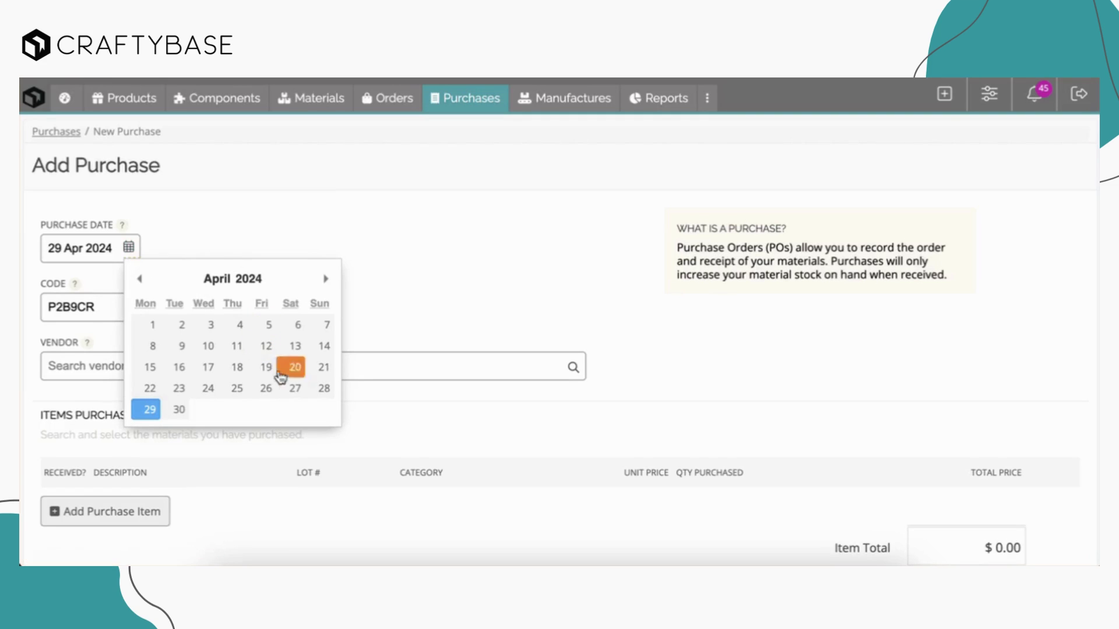
{"action": "left_click", "coordinate": [295, 390]}
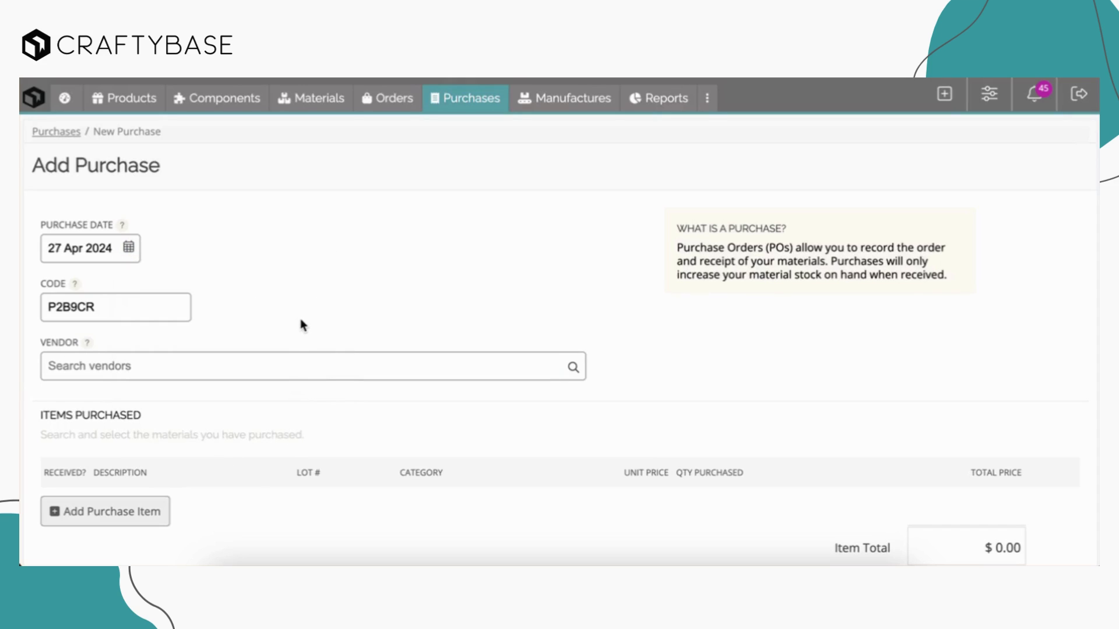
{"action": "double_click", "coordinate": [161, 307]}
{"action": "key", "text": "BackSpace"}
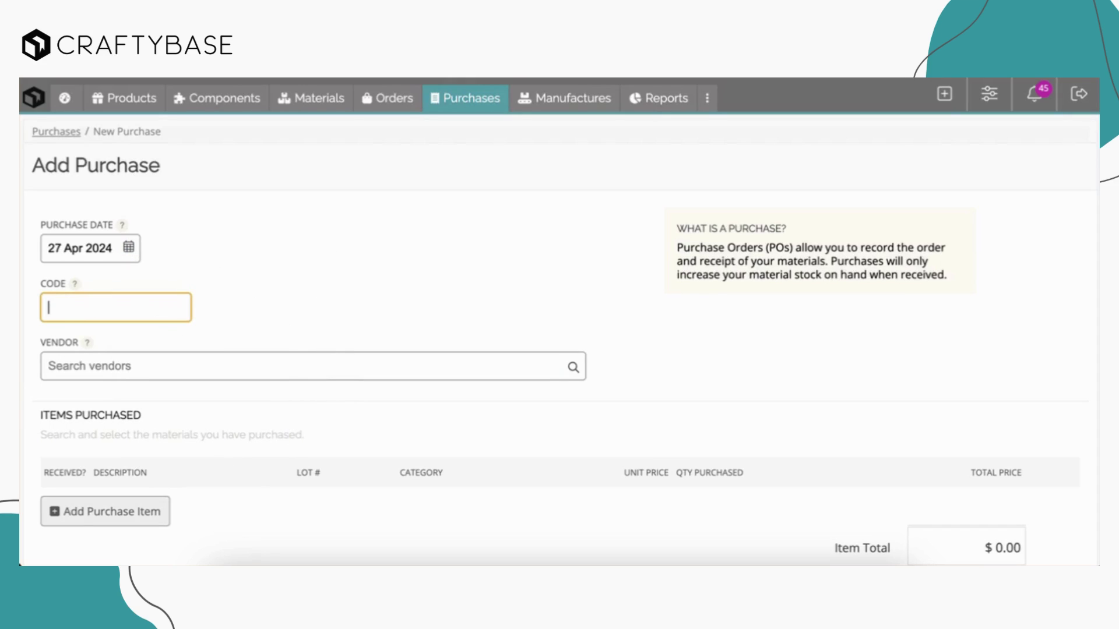
{"action": "type", "text": "BTN190234"}
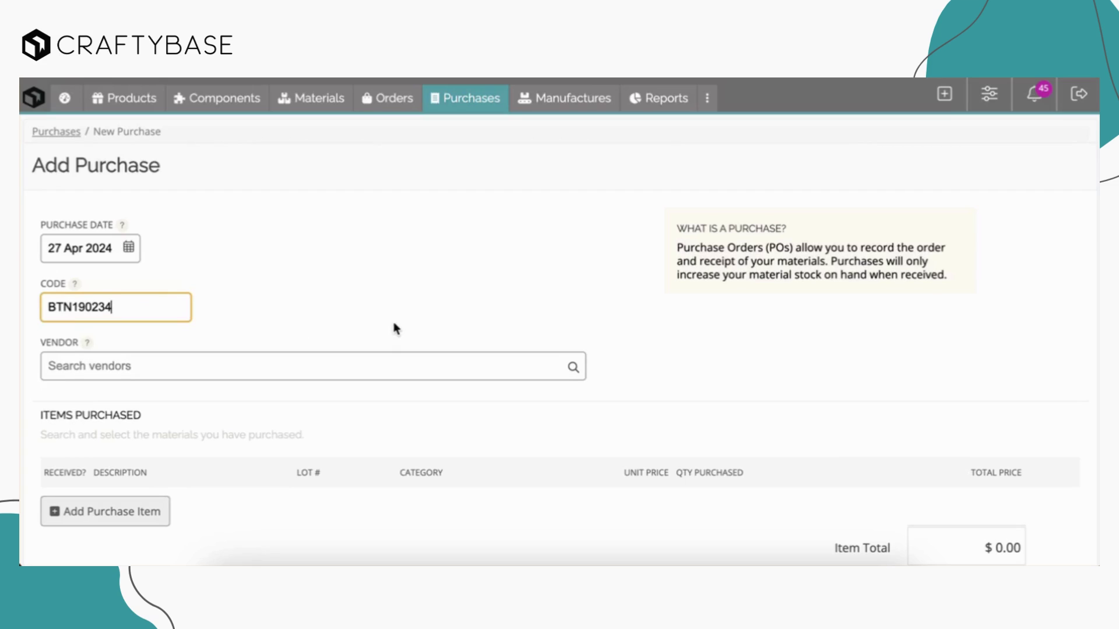
{"action": "left_click", "coordinate": [393, 330]}
- Set Buttons and More as the vendor
{"action": "left_click", "coordinate": [260, 366]}
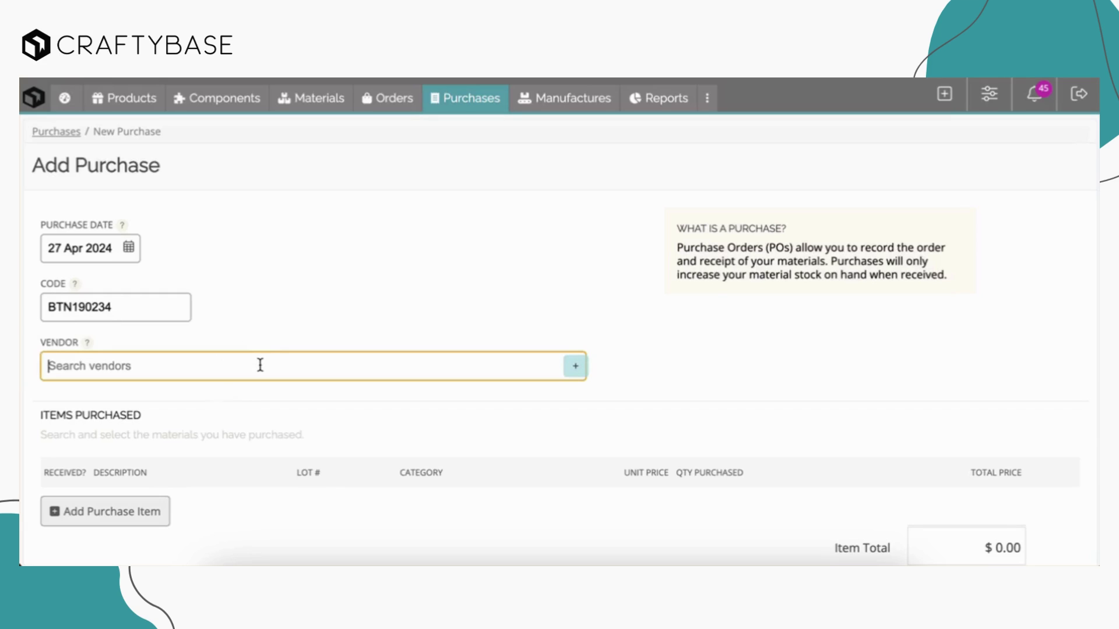
{"action": "type", "text": "bu"}
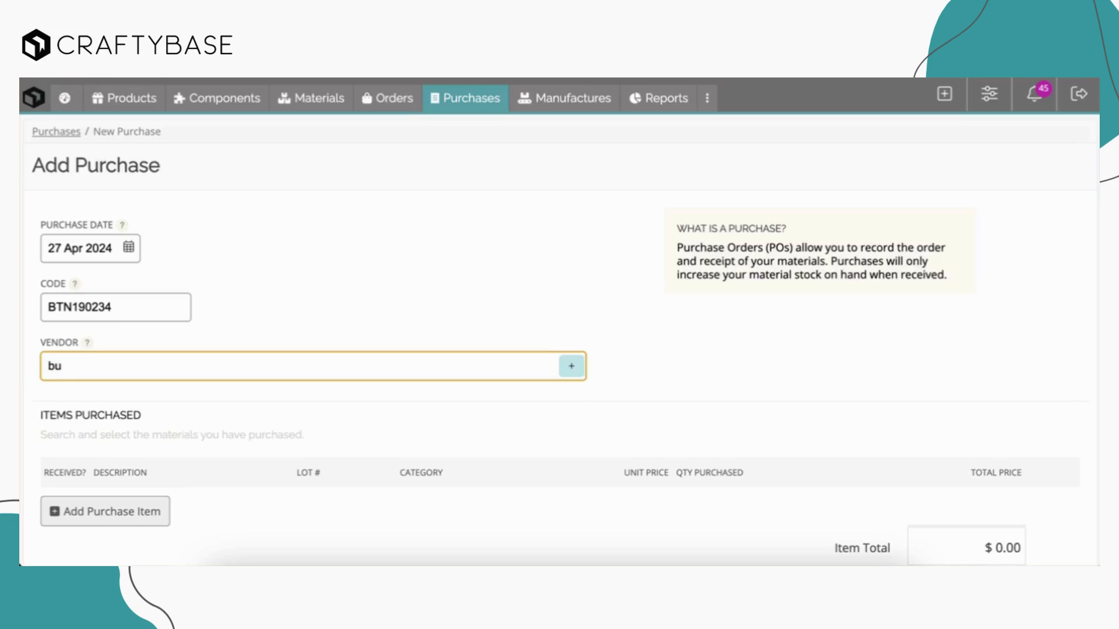
{"action": "left_click", "coordinate": [157, 411]}
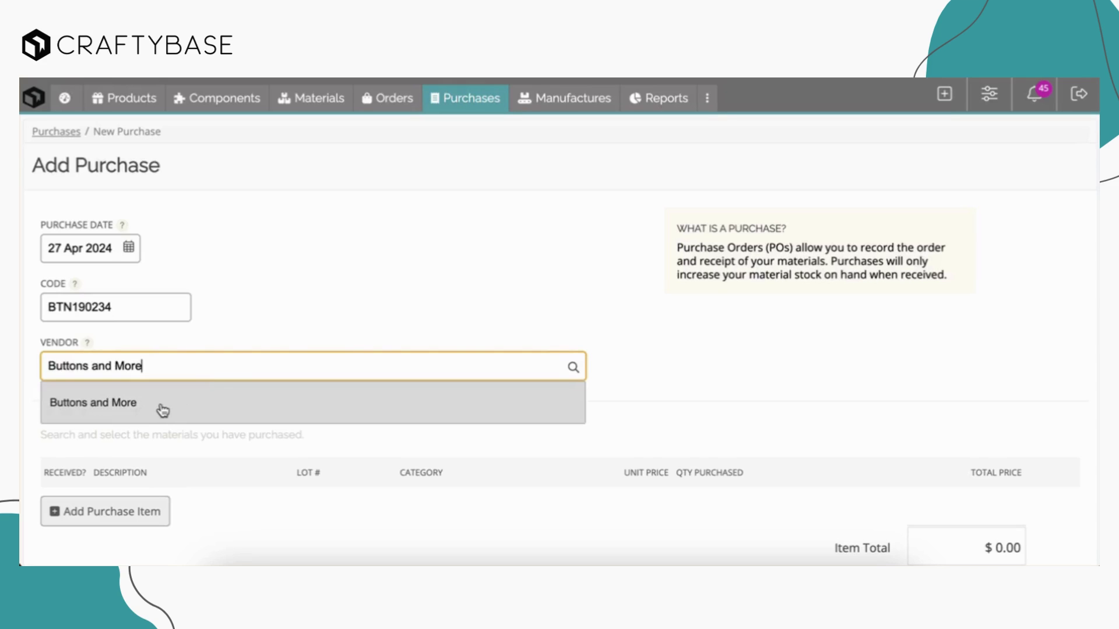
{"action": "left_click", "coordinate": [123, 413]}
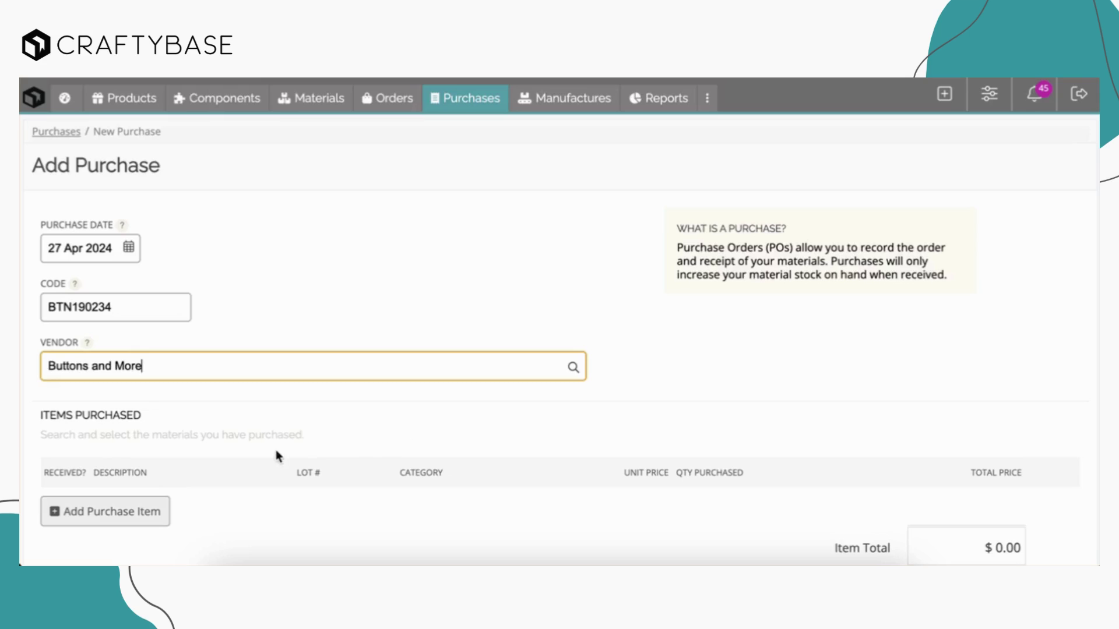
{"action": "scroll", "coordinate": [213, 524], "scroll_direction": "down", "scroll_amount": 3}
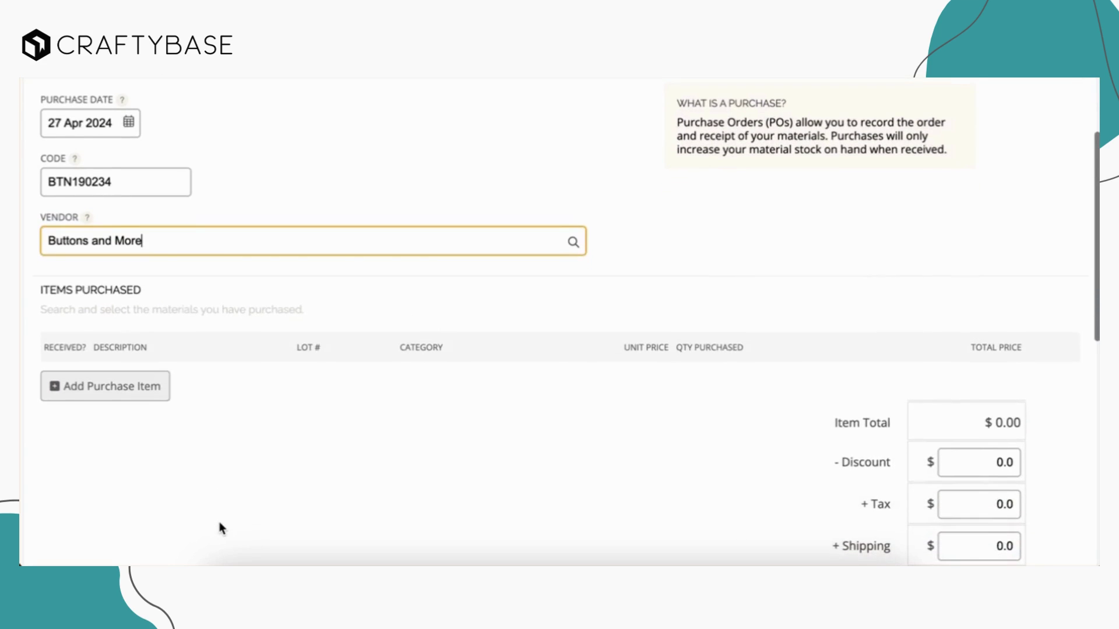
{"action": "scroll", "coordinate": [160, 494], "scroll_direction": "down", "scroll_amount": 1}
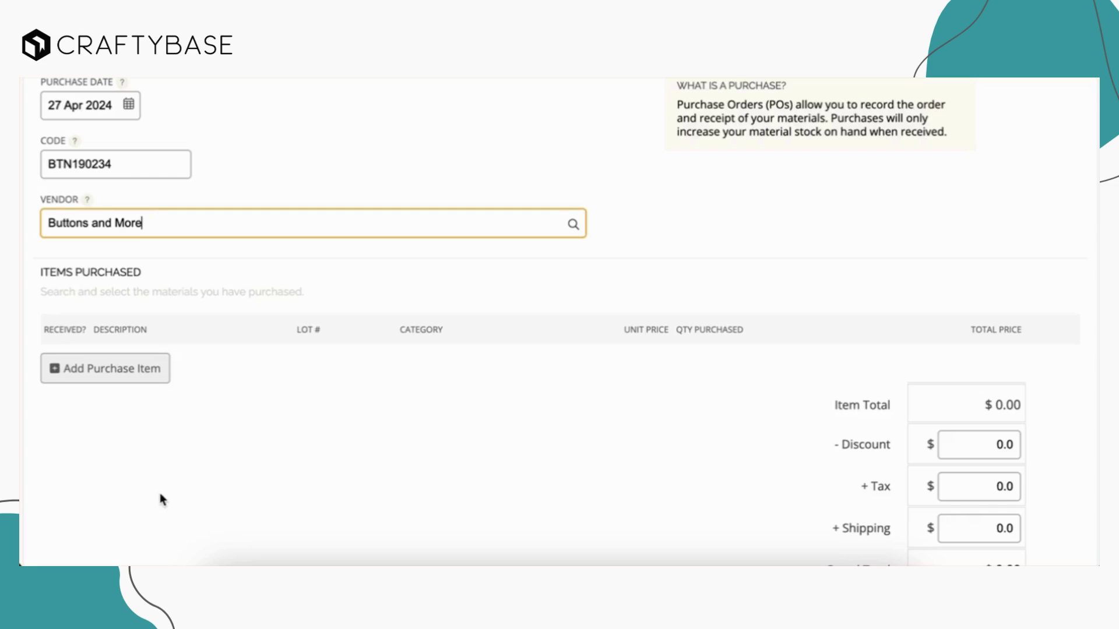
- Begin a new purchase item line in the Materials category
{"action": "left_click", "coordinate": [153, 379]}
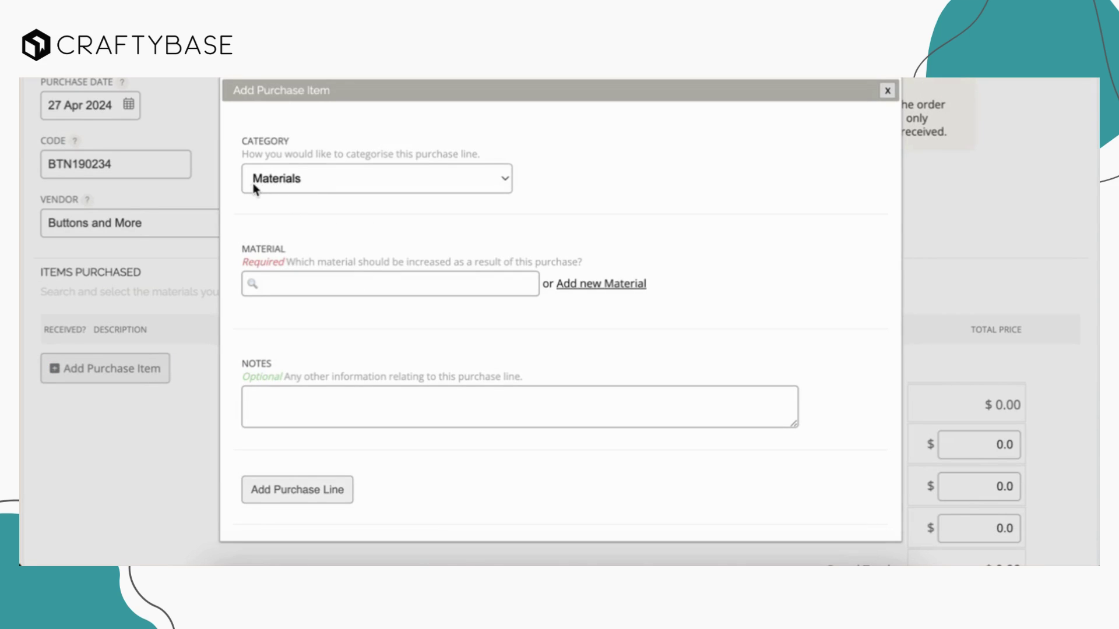
- Search for 'red' and choose Red Buttons as the purchased material
{"action": "left_click", "coordinate": [352, 284]}
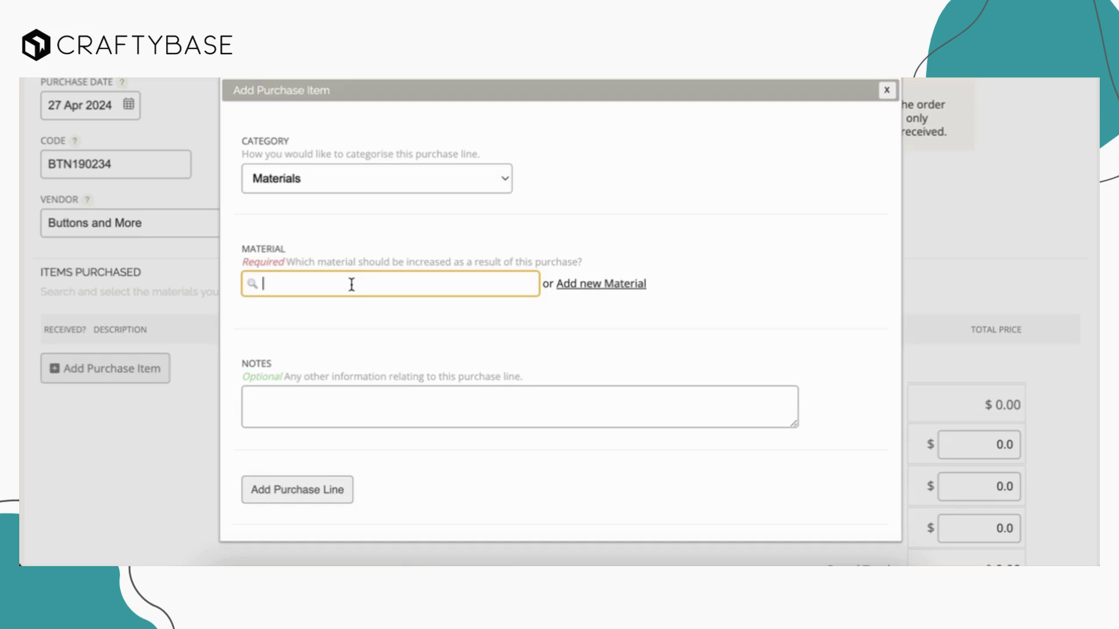
{"action": "type", "text": "red"}
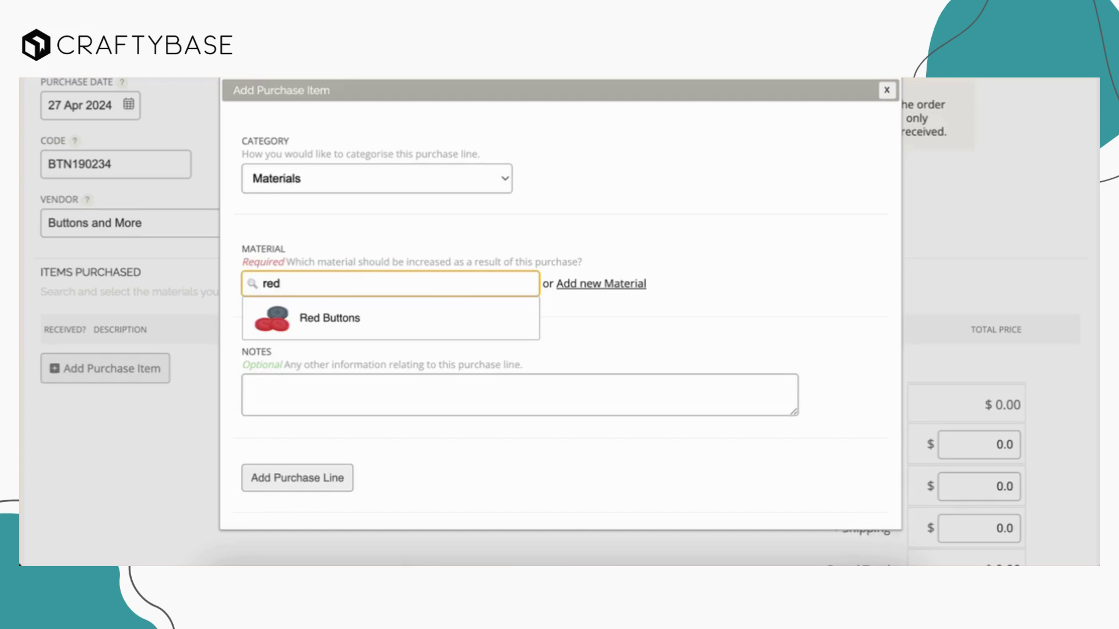
{"action": "left_click", "coordinate": [403, 328]}
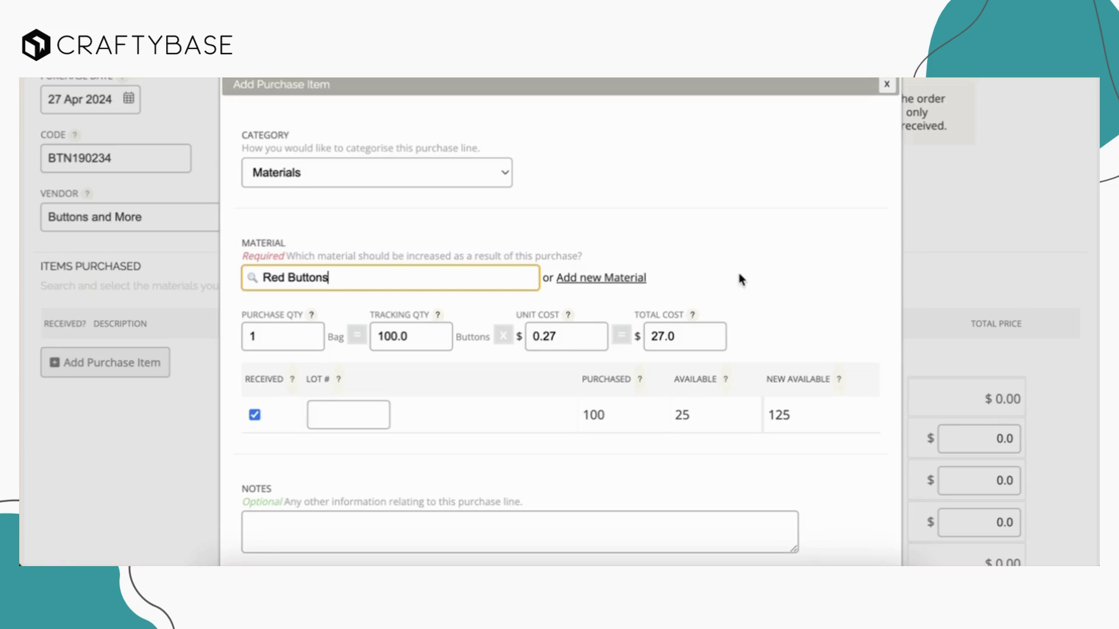
- Set the line's total cost to $15 so unit cost recalculates to $0.15 per button
{"action": "left_click", "coordinate": [428, 340]}
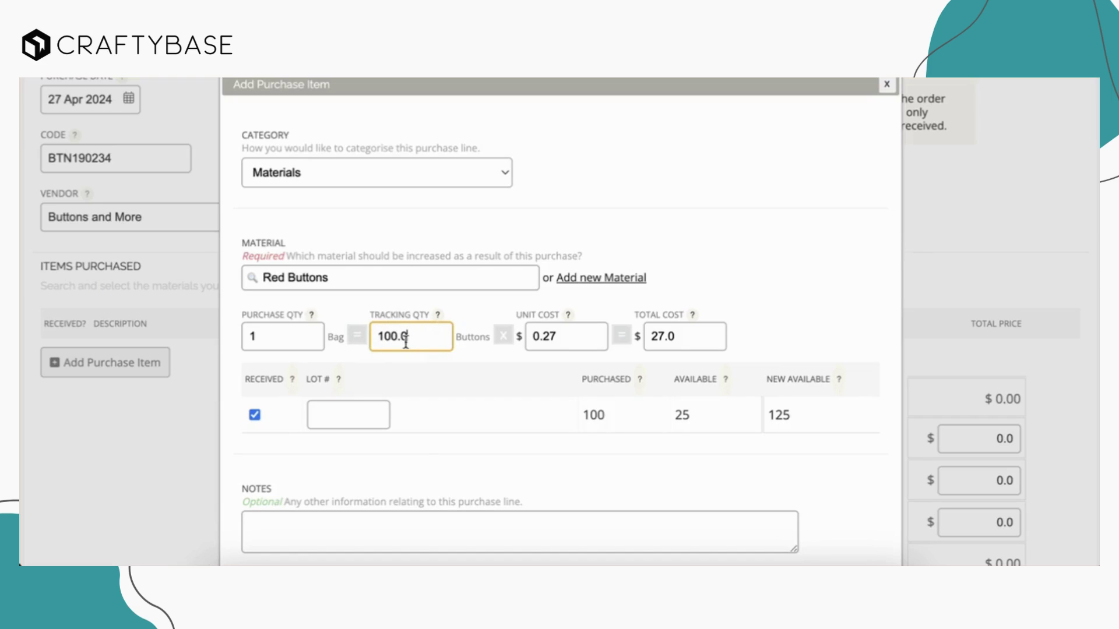
{"action": "left_click", "coordinate": [678, 340]}
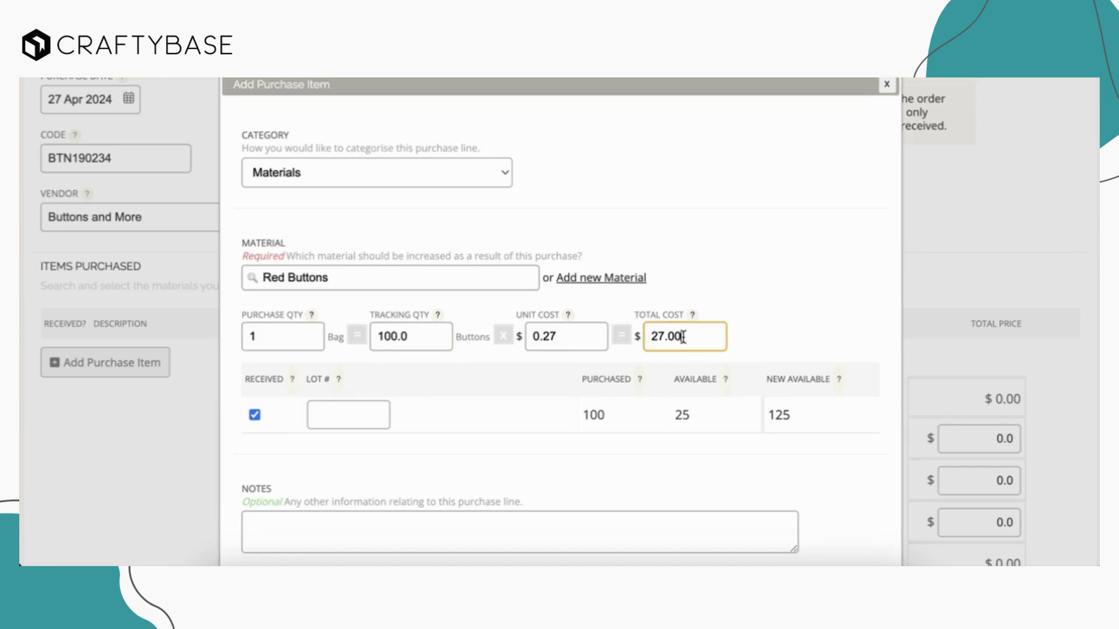
{"action": "double_click", "coordinate": [682, 338]}
{"action": "key", "text": "BackSpace"}
{"action": "type", "text": "1"}
{"action": "type", "text": "5"}
{"action": "left_click", "coordinate": [818, 314]}
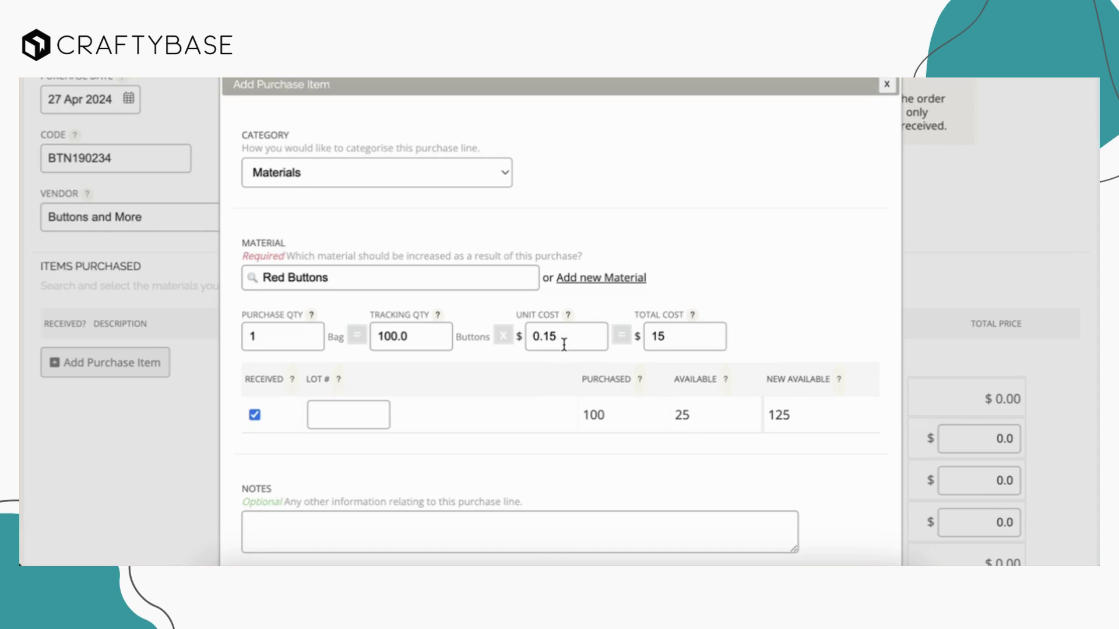
{"action": "scroll", "coordinate": [576, 455], "scroll_direction": "down", "scroll_amount": 1}
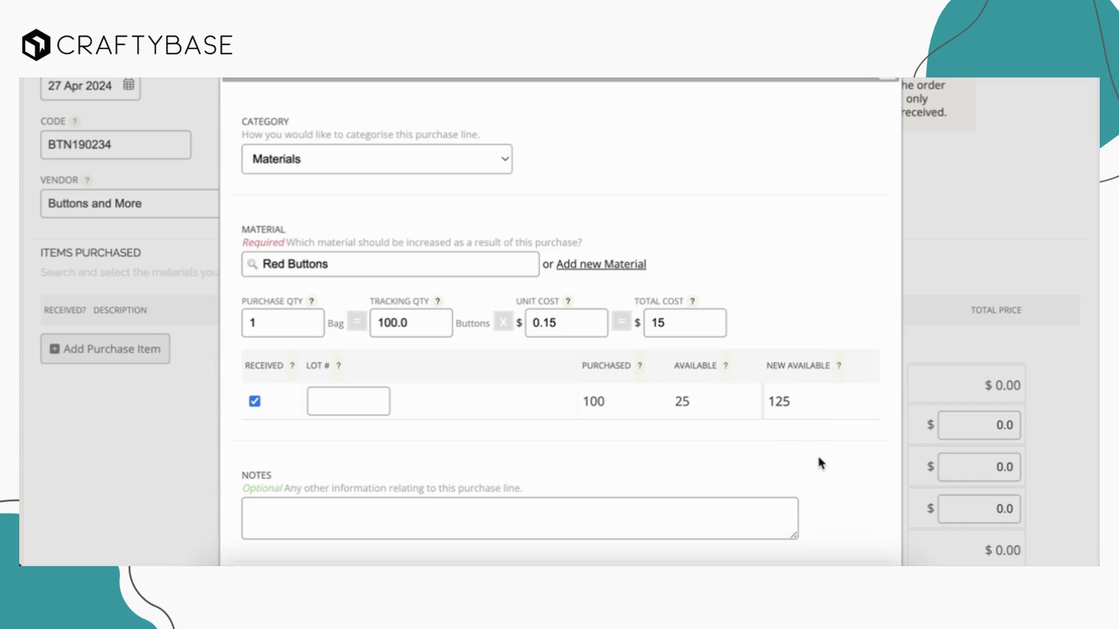
{"action": "scroll", "coordinate": [819, 464], "scroll_direction": "down", "scroll_amount": 2}
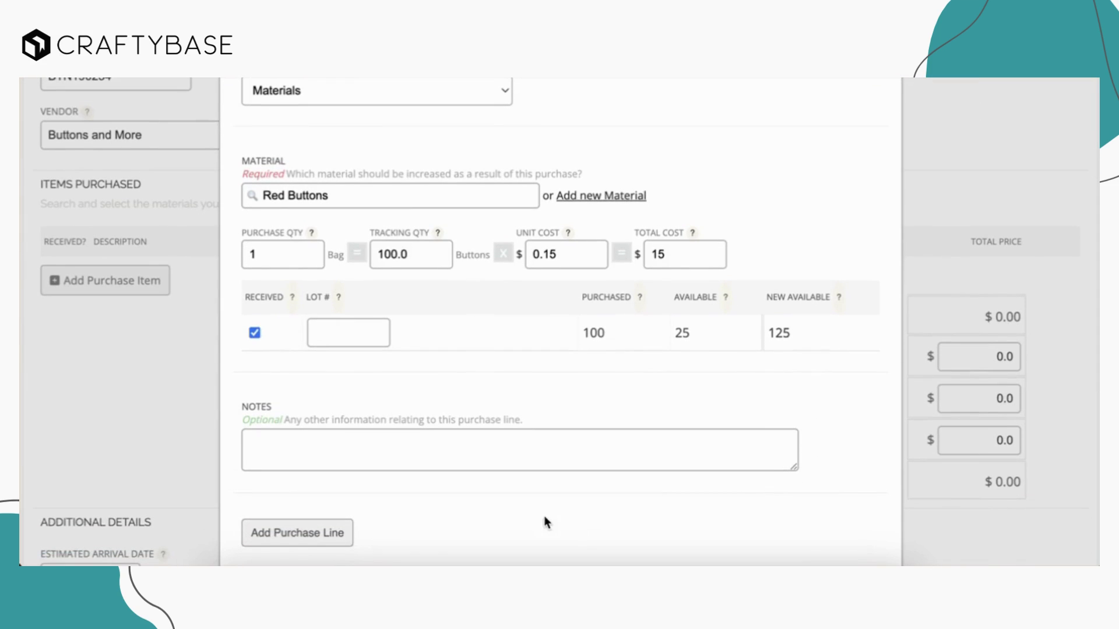
- Add the Red Buttons line and set tax to $0.70 for a $15.70 grand total
{"action": "left_click", "coordinate": [331, 549]}
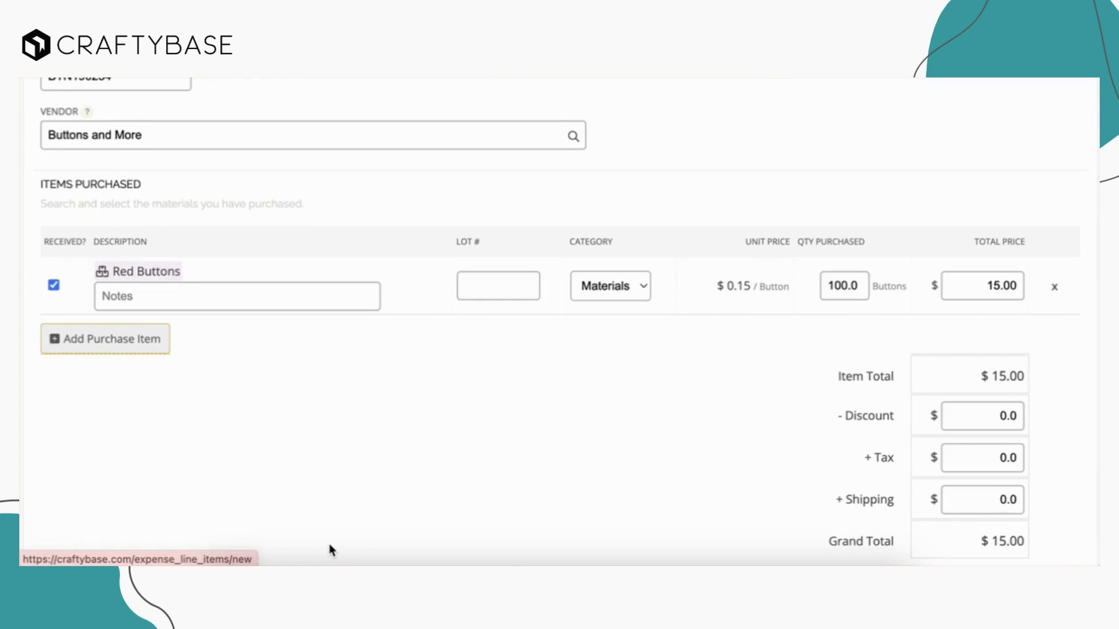
{"action": "scroll", "coordinate": [590, 514], "scroll_direction": "down", "scroll_amount": 1}
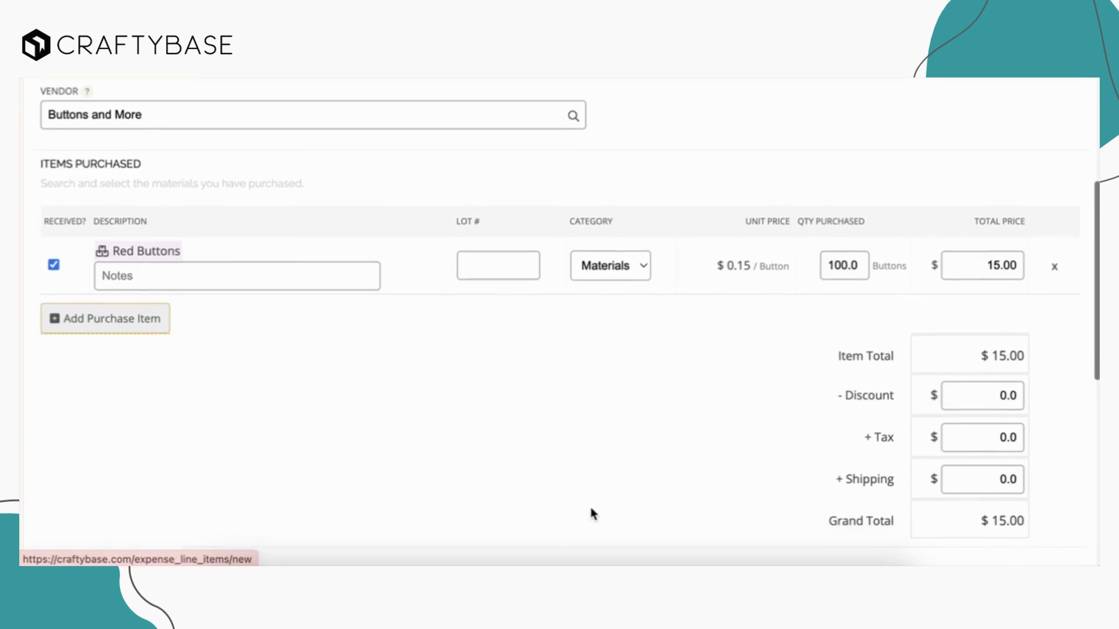
{"action": "scroll", "coordinate": [590, 513], "scroll_direction": "down", "scroll_amount": 1}
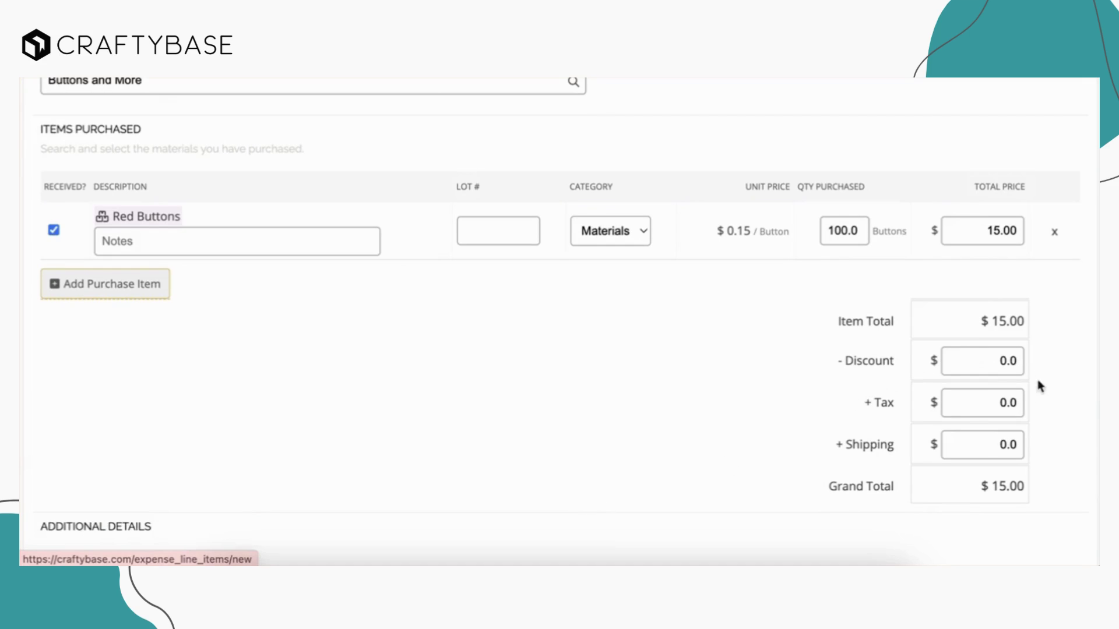
{"action": "double_click", "coordinate": [1000, 402]}
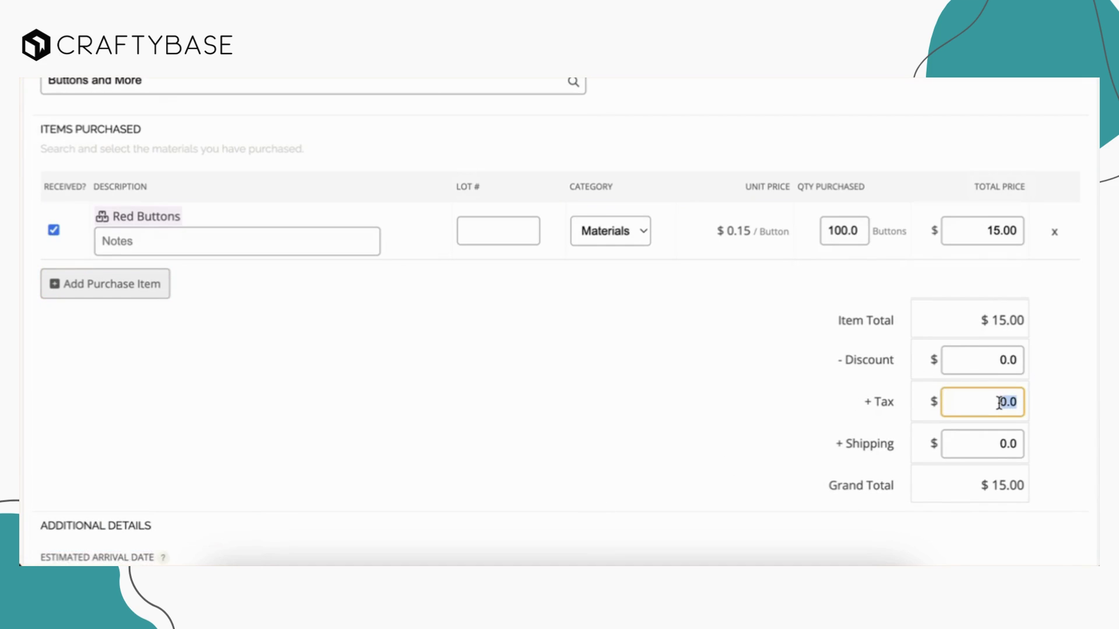
{"action": "key", "text": "BackSpace"}
{"action": "type", "text": ".7"}
{"action": "left_click", "coordinate": [1086, 412]}
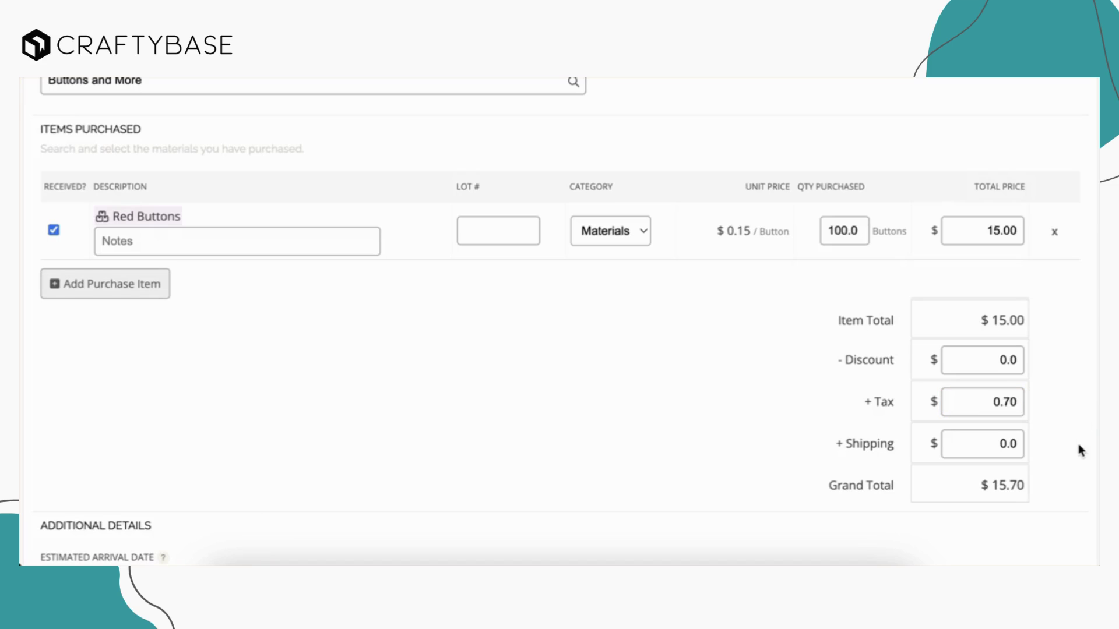
{"action": "scroll", "coordinate": [1080, 451], "scroll_direction": "down", "scroll_amount": 1}
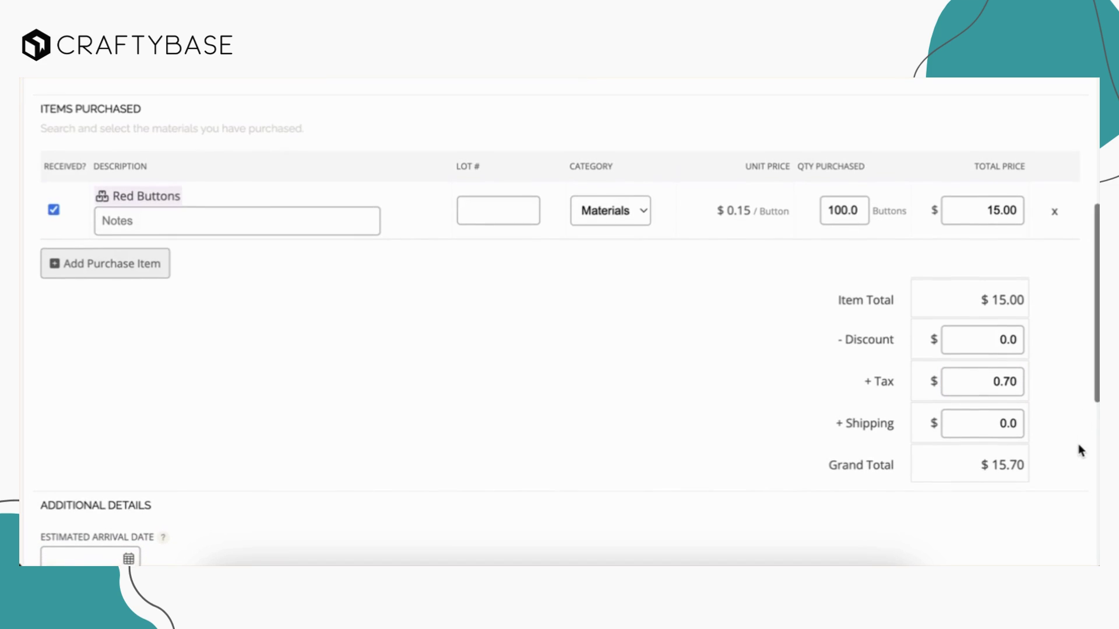
{"action": "scroll", "coordinate": [1080, 450], "scroll_direction": "down", "scroll_amount": 1}
{"action": "scroll", "coordinate": [1080, 450], "scroll_direction": "down", "scroll_amount": 1}
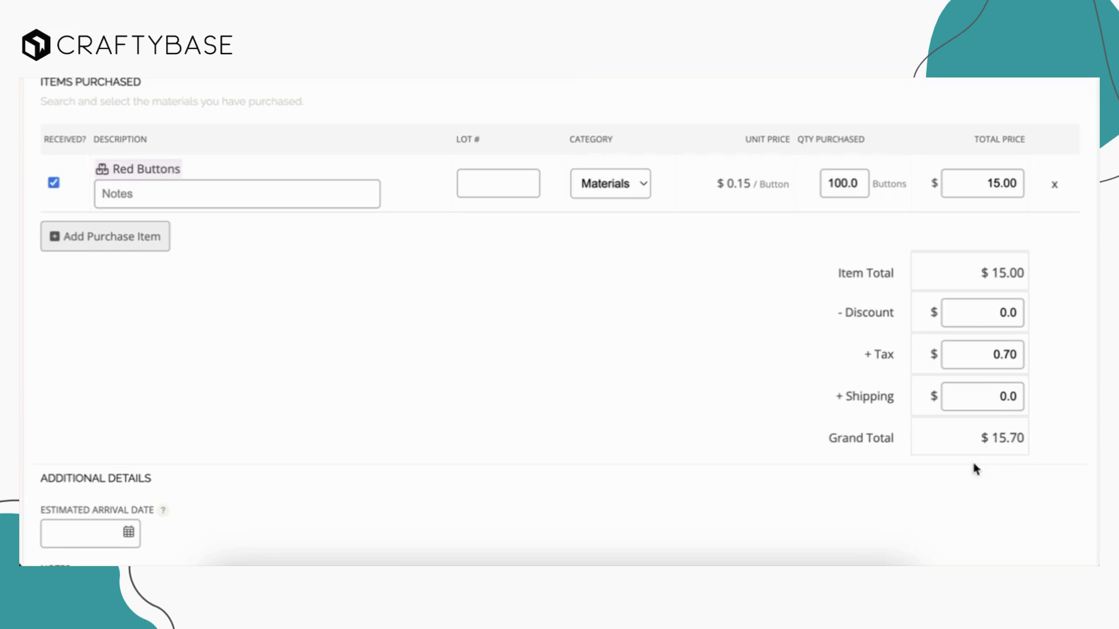
{"action": "scroll", "coordinate": [664, 498], "scroll_direction": "down", "scroll_amount": 1}
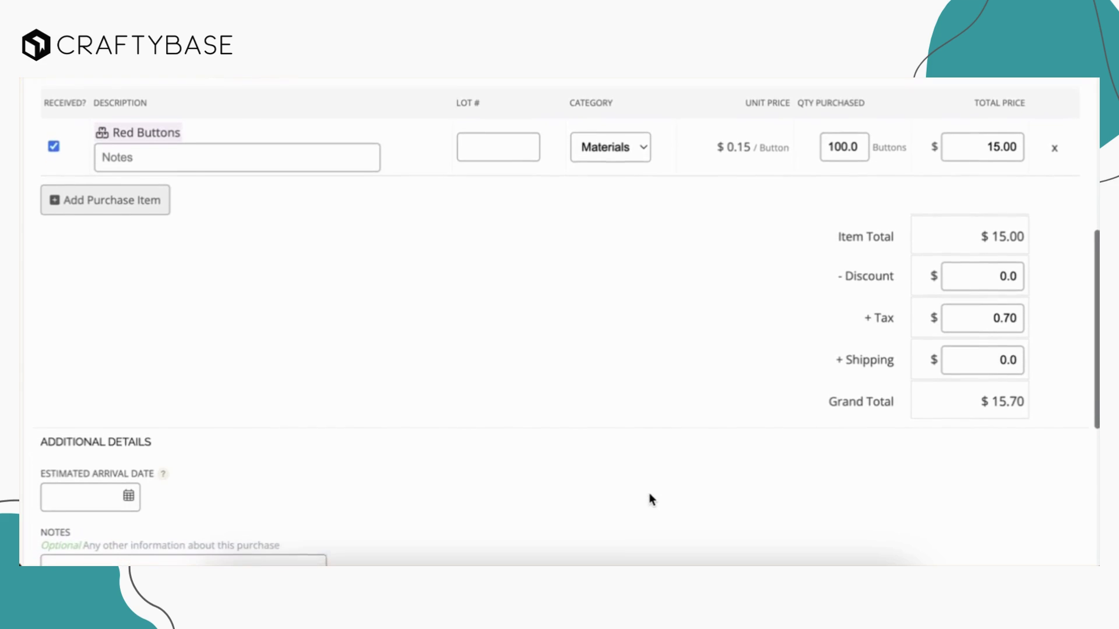
{"action": "scroll", "coordinate": [649, 499], "scroll_direction": "down", "scroll_amount": 1}
{"action": "scroll", "coordinate": [649, 500], "scroll_direction": "down", "scroll_amount": 1}
{"action": "scroll", "coordinate": [649, 499], "scroll_direction": "down", "scroll_amount": 1}
{"action": "scroll", "coordinate": [650, 499], "scroll_direction": "down", "scroll_amount": 2}
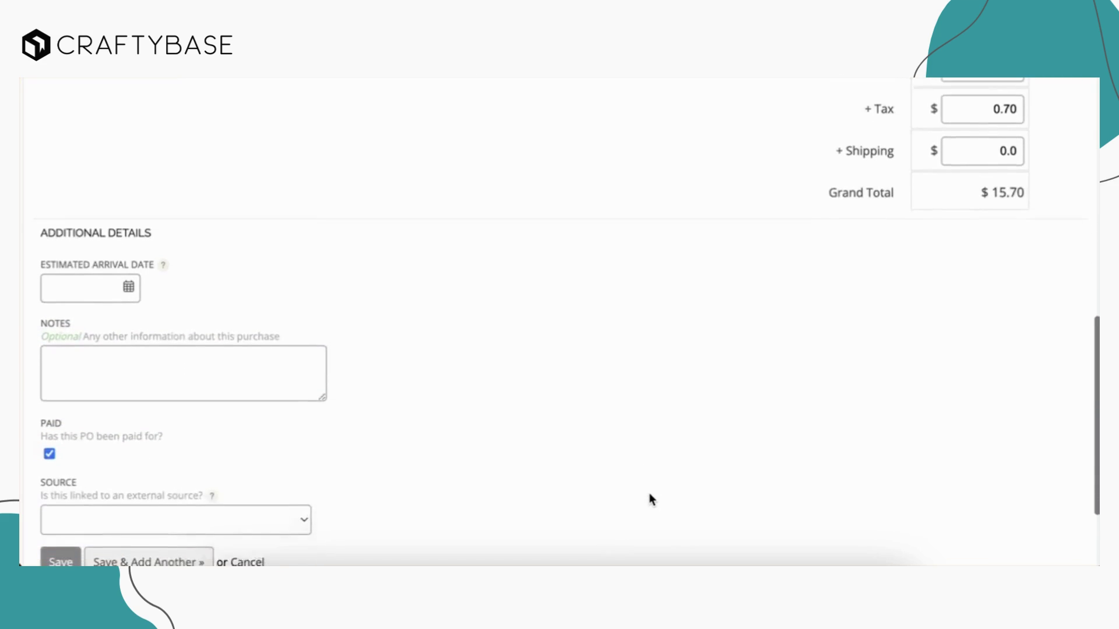
{"action": "scroll", "coordinate": [650, 499], "scroll_direction": "down", "scroll_amount": 1}
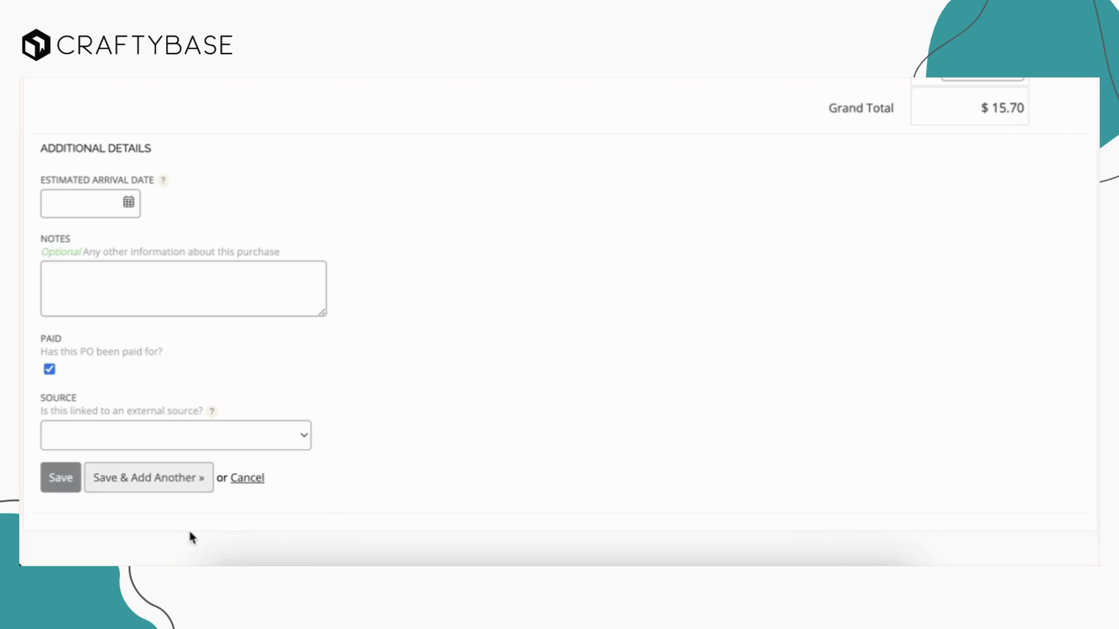
- Save purchase BTN190234 with its $15.70 order total
{"action": "left_click", "coordinate": [60, 478]}
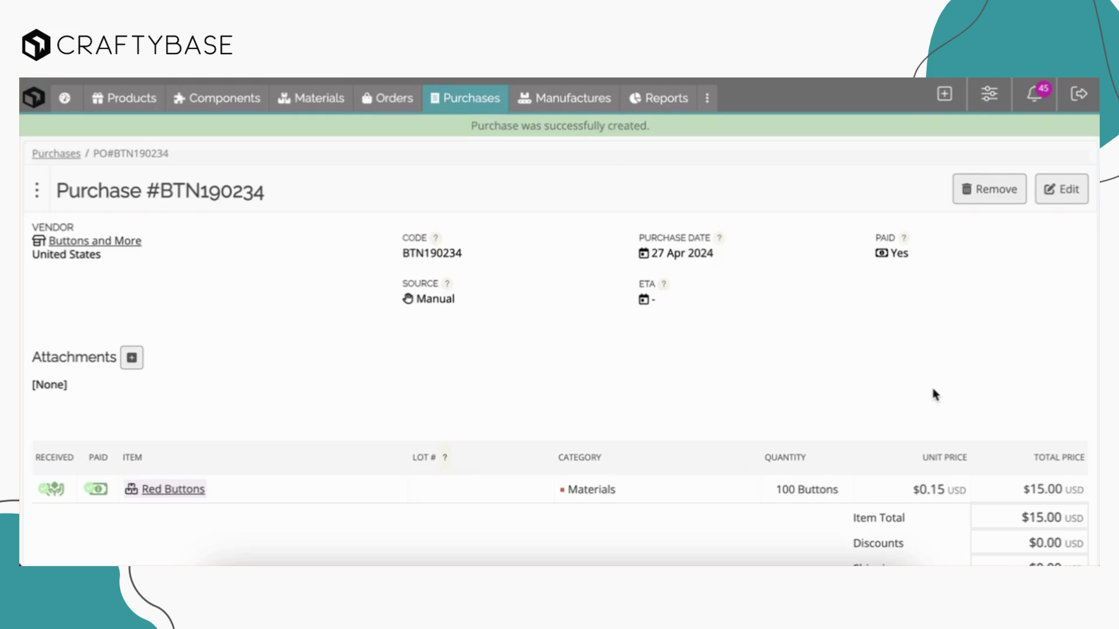
{"action": "scroll", "coordinate": [934, 396], "scroll_direction": "down", "scroll_amount": 1}
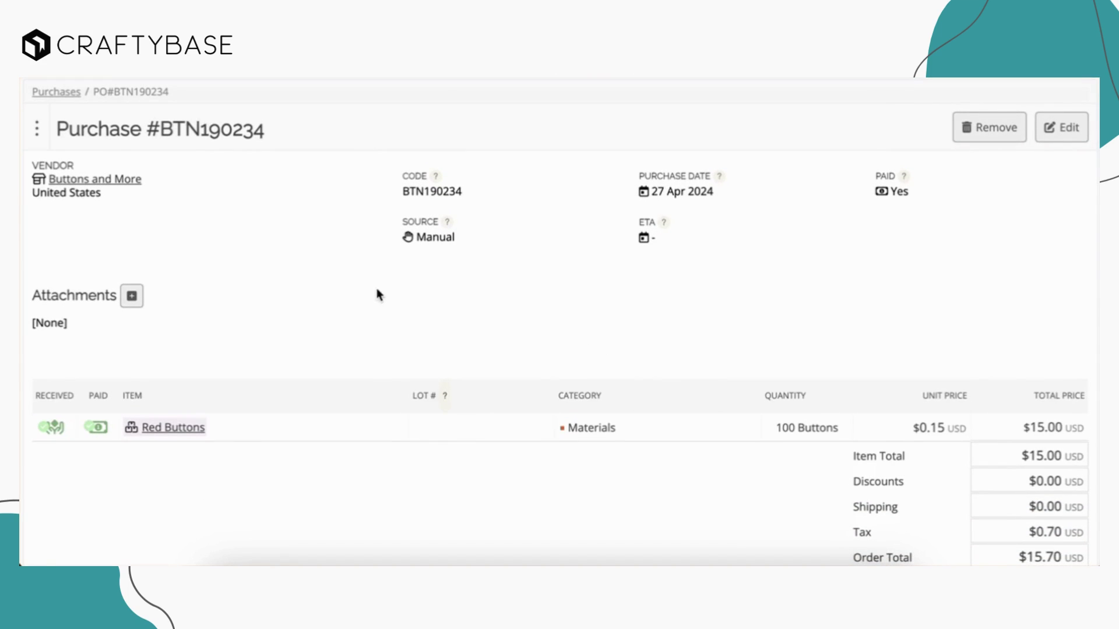
- View the Red Buttons material record showing 125 buttons on hand
{"action": "left_click", "coordinate": [174, 427]}
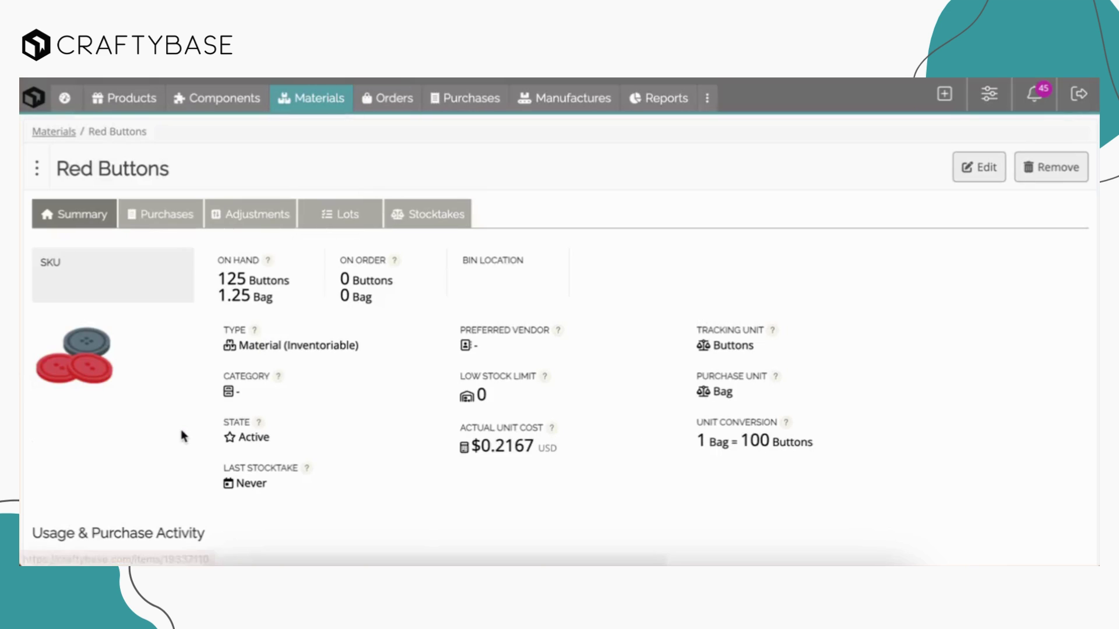